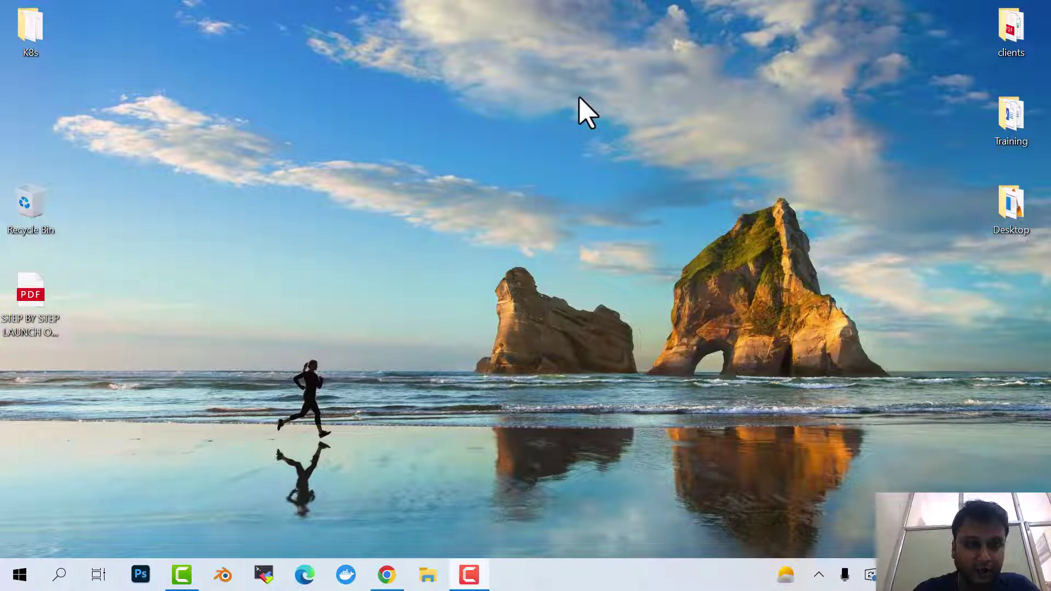
Step: Search Google for installing git for windows and open the 'Downloads - Git SCM' result
click(386, 575)
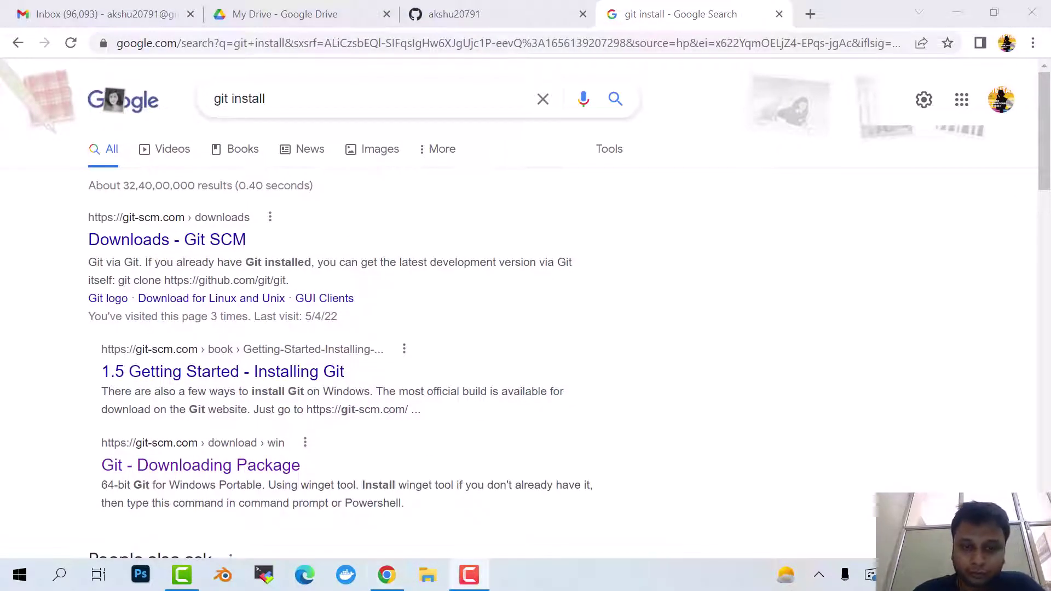
click(284, 99)
text(for wind)
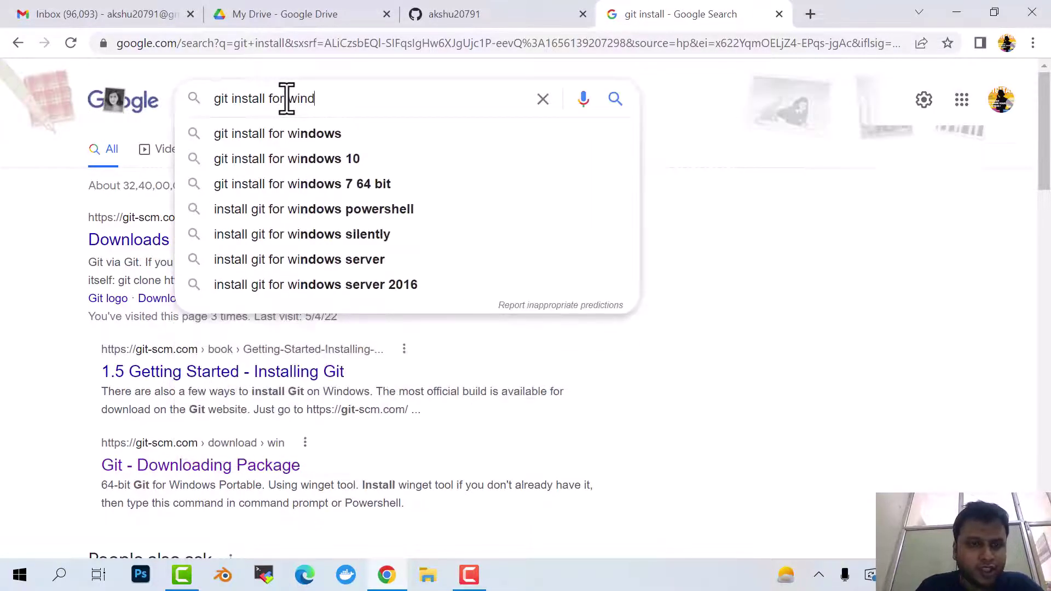
text(ows)
key(Return)
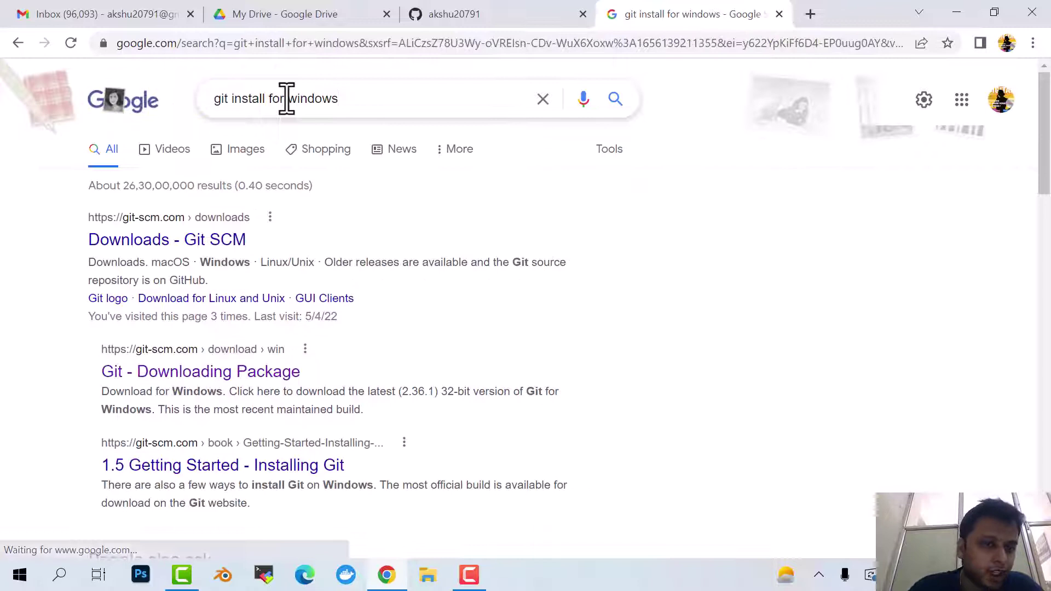
click(142, 237)
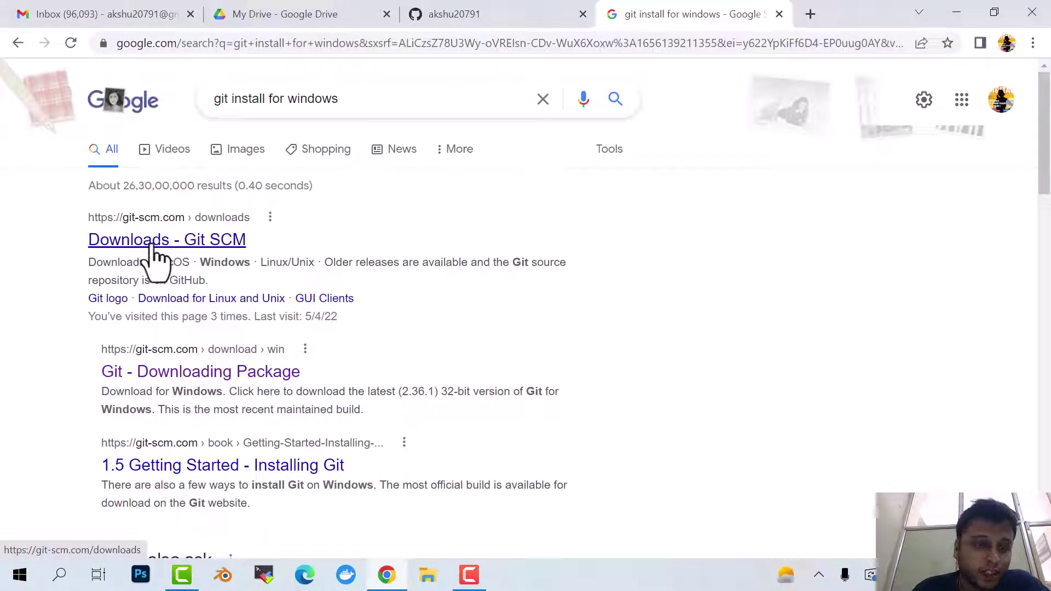
click(156, 242)
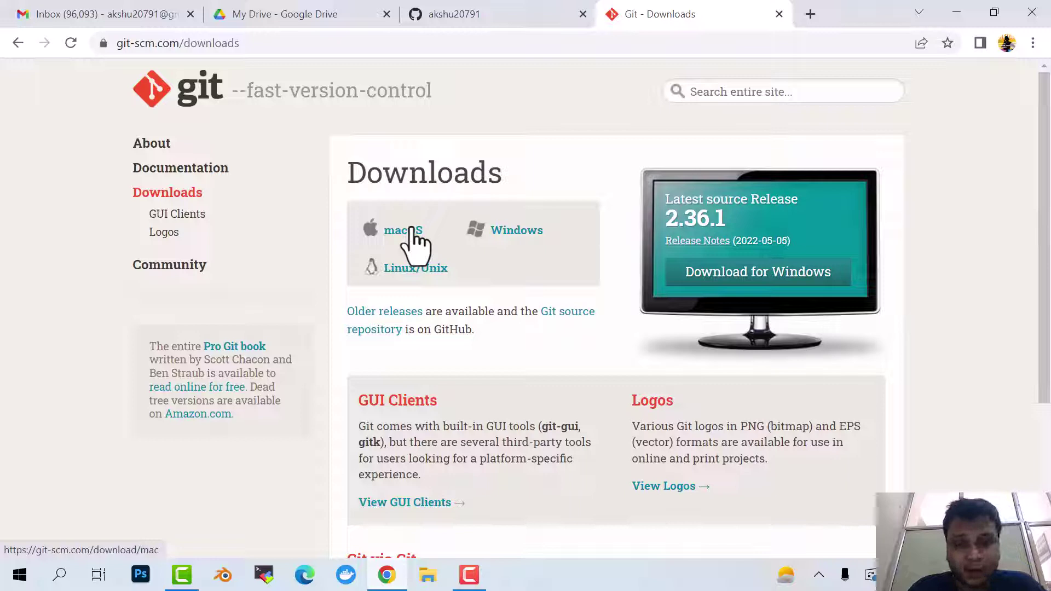
Step: Open git-scm's Windows download page, highlight the 64-bit setup option, and open File Explorer
click(534, 240)
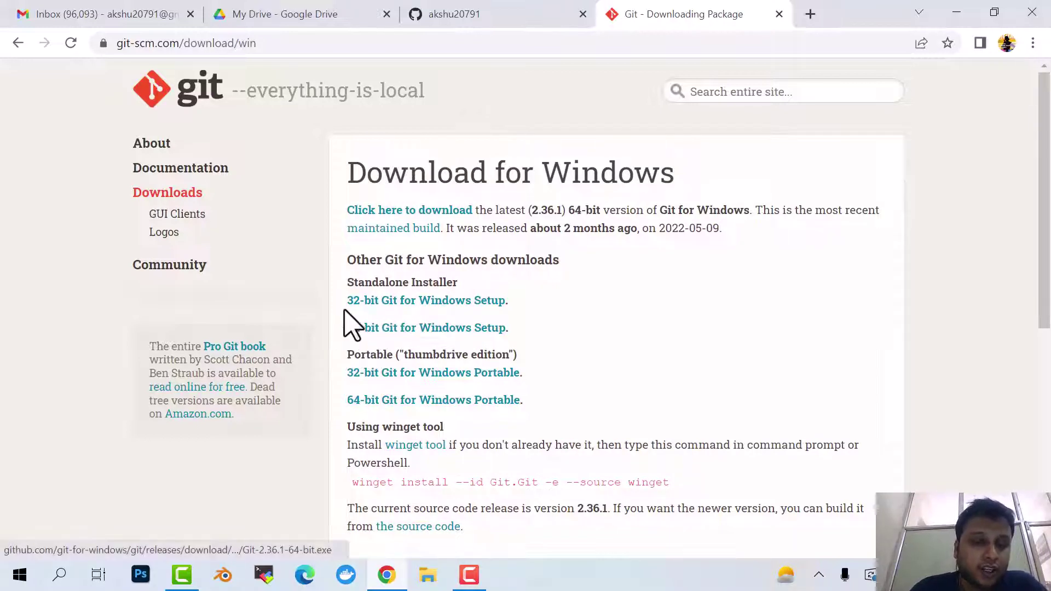
drag(343, 301, 500, 303)
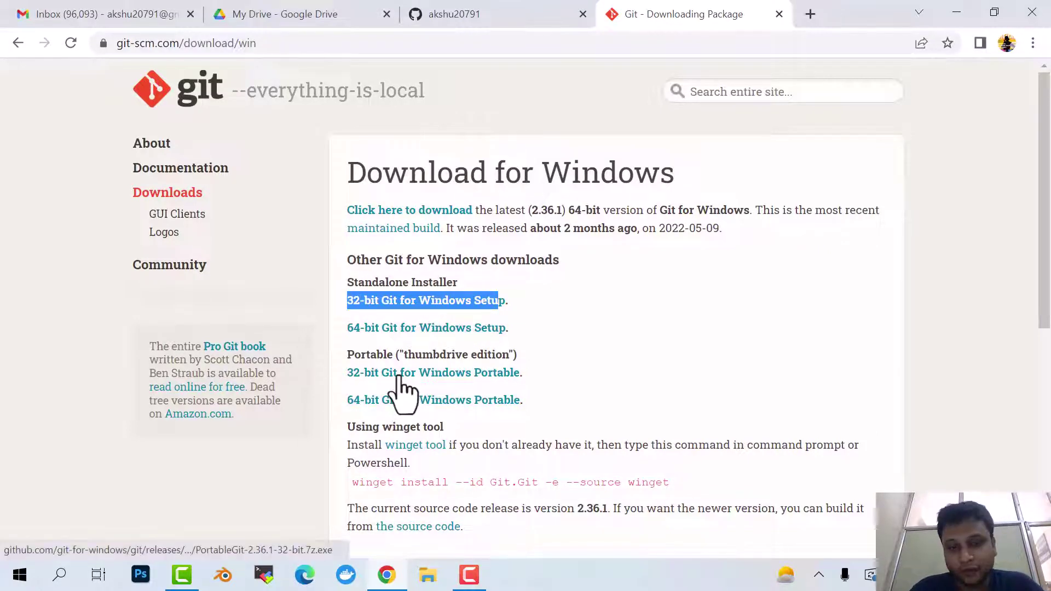
drag(509, 327, 346, 332)
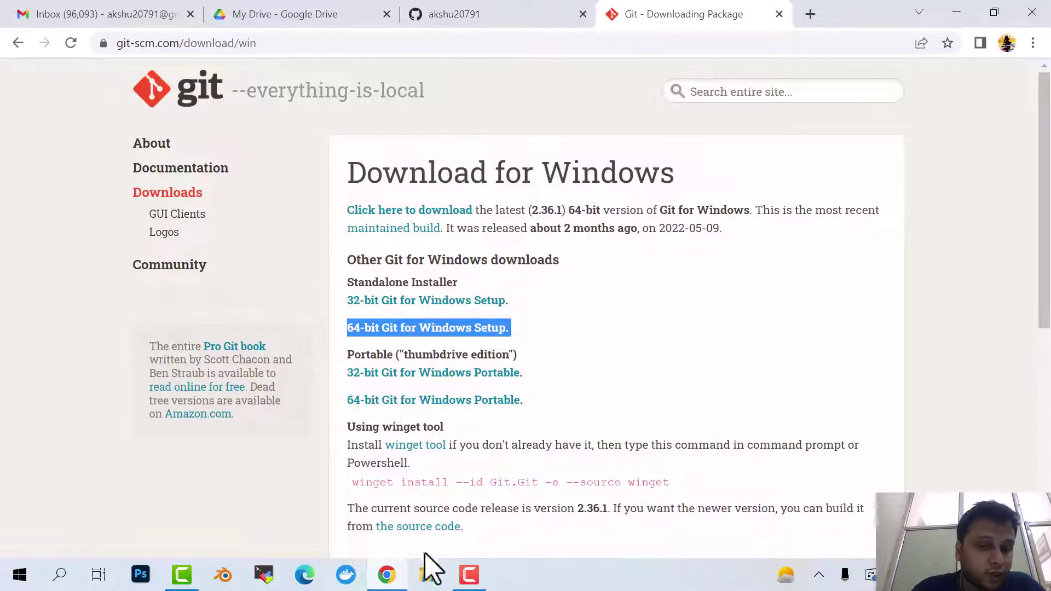
click(427, 574)
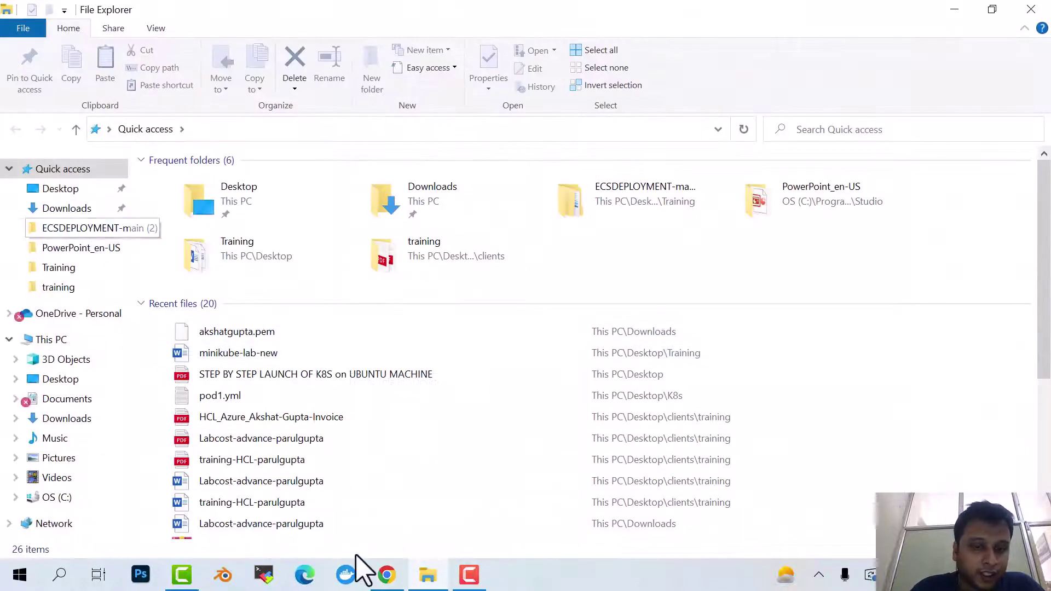
Step: Check This PC's properties to confirm a 64-bit system, then close Settings and File Explorer
right_click(41, 498)
click(45, 524)
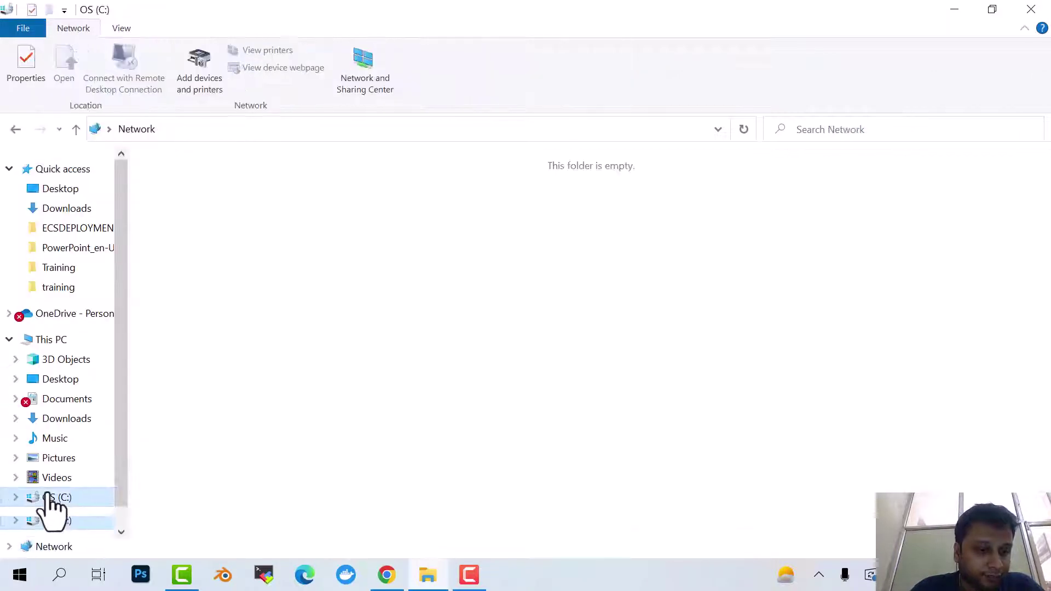
click(49, 498)
click(86, 345)
right_click(94, 349)
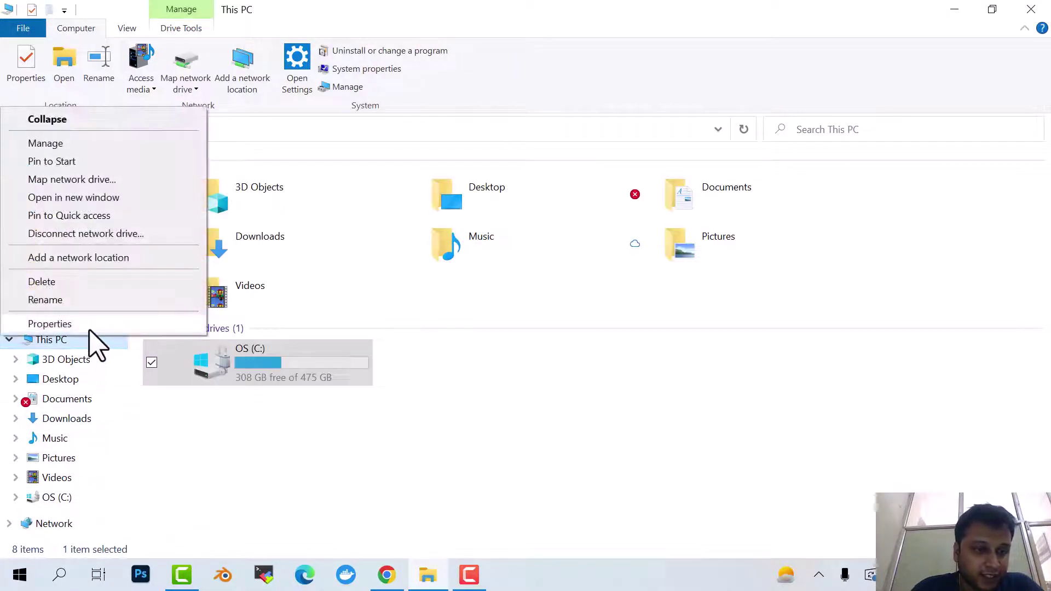
click(91, 327)
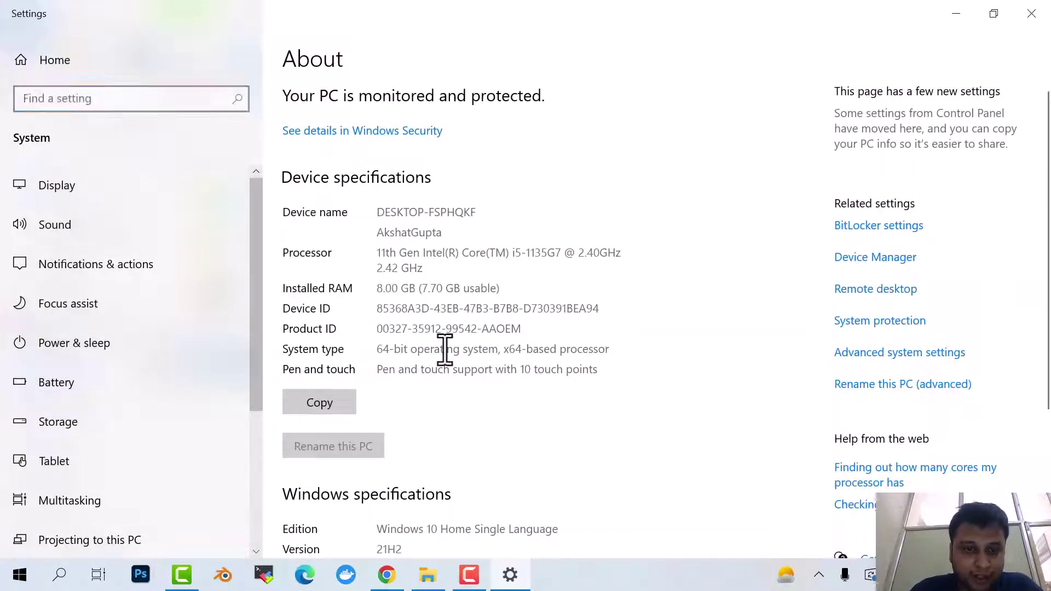
drag(444, 349, 371, 349)
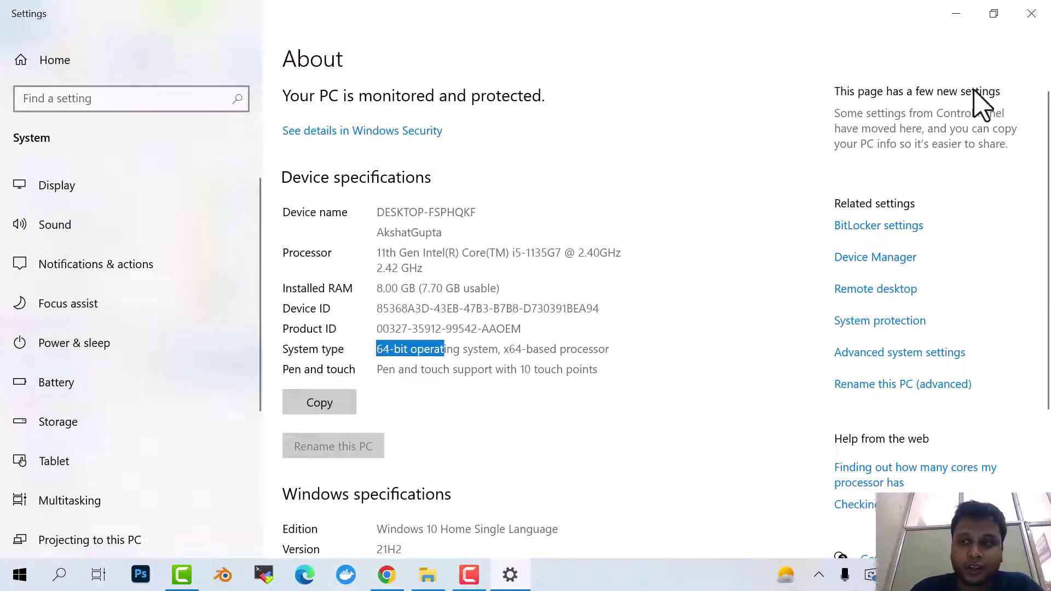
click(1031, 14)
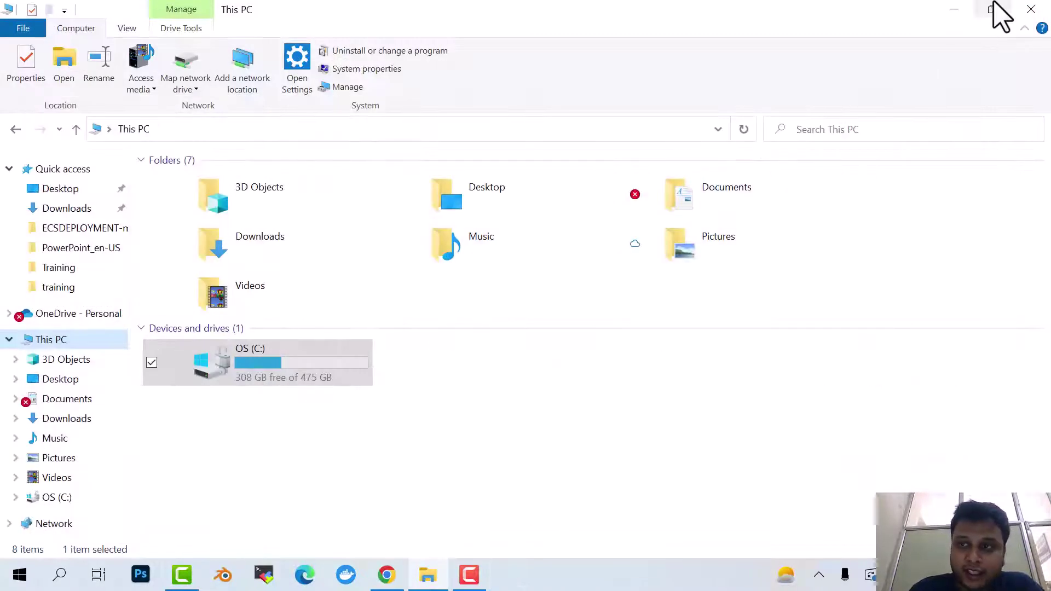
click(1031, 10)
Step: Download the 64-bit Git for Windows Setup and run Git-2.36.1-64-bit.exe
click(408, 337)
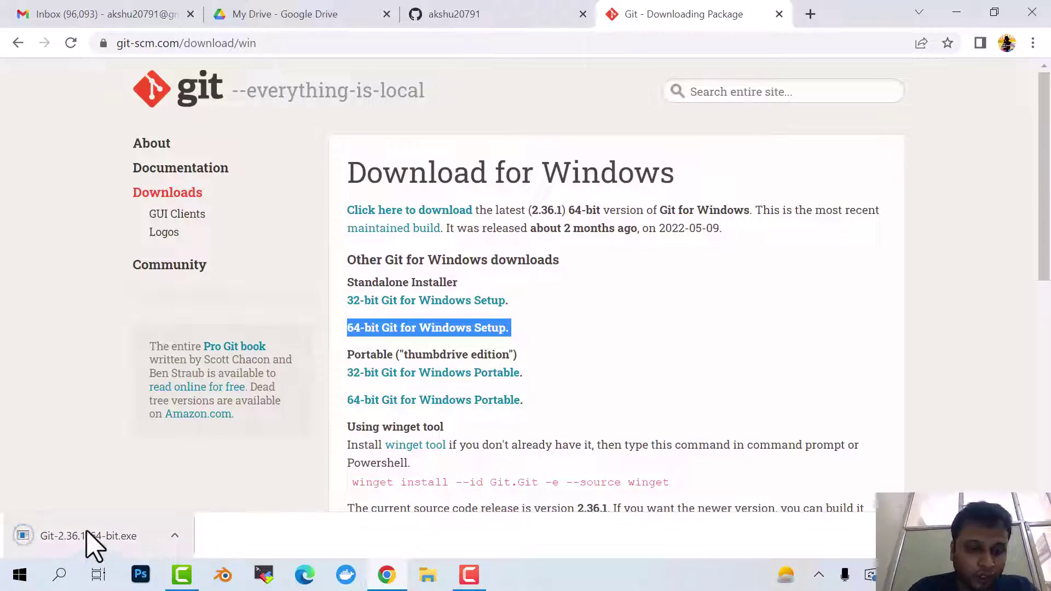
click(95, 543)
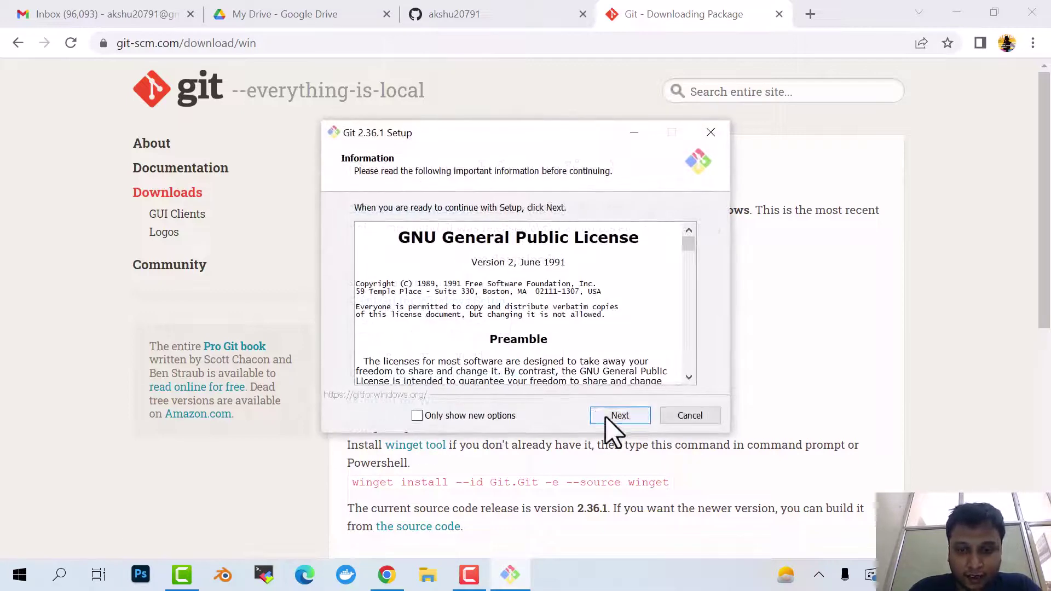
Step: Accept the license and keep default components, Vim editor, branch, PATH and SSH settings
click(612, 417)
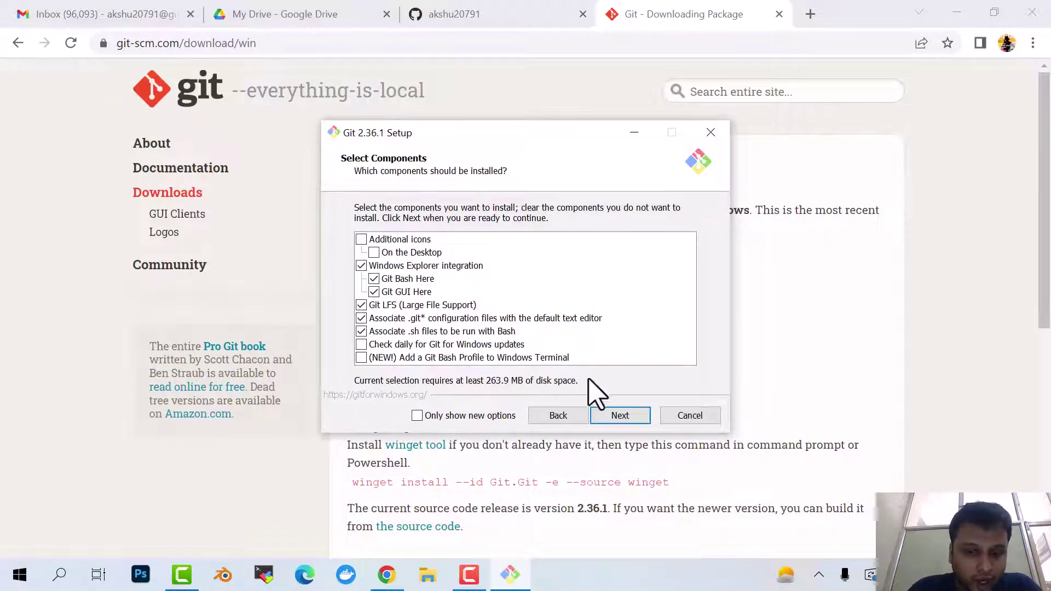
click(618, 418)
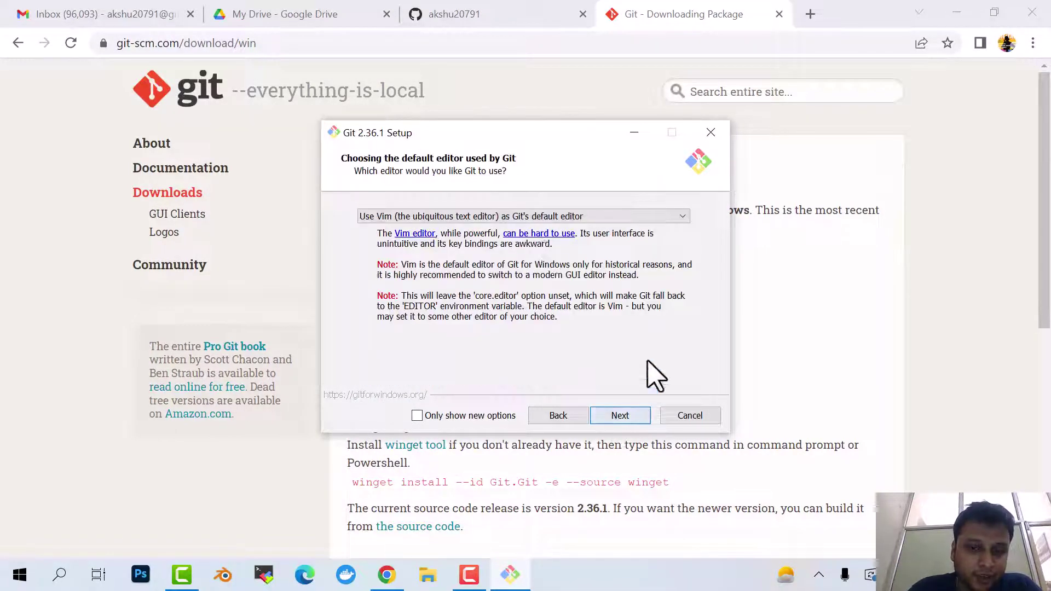
click(611, 417)
click(636, 419)
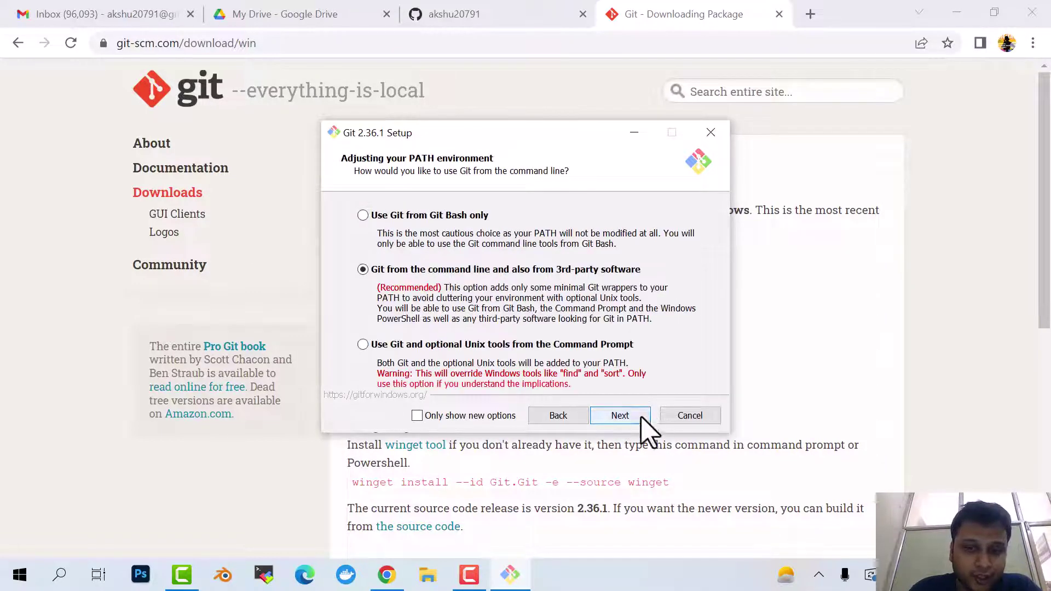
click(604, 418)
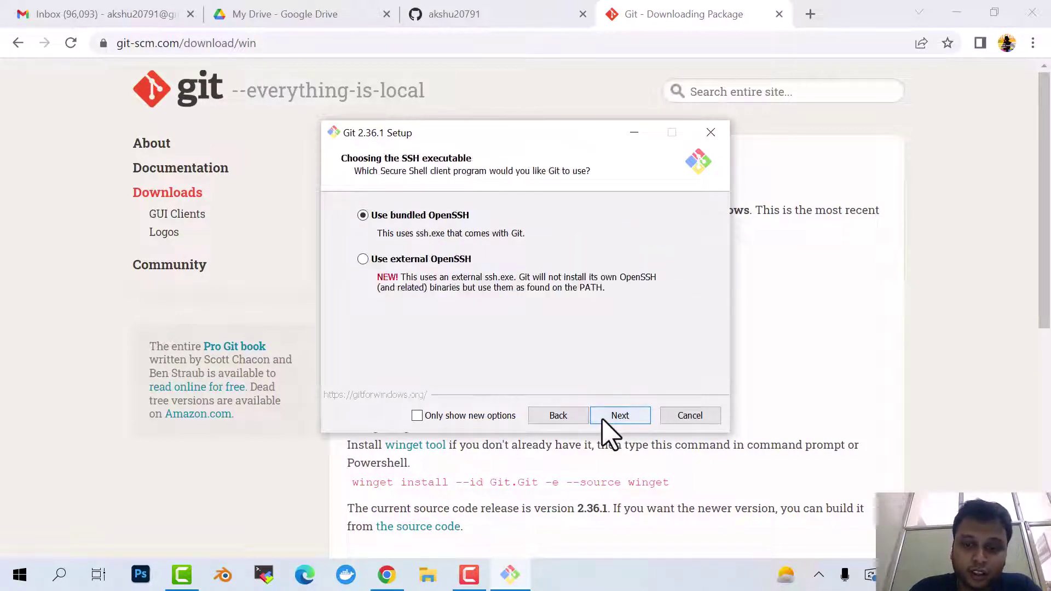
click(618, 418)
Step: Accept the remaining defaults, install Git 2.36.1, and finish without viewing release notes
click(620, 417)
click(620, 417)
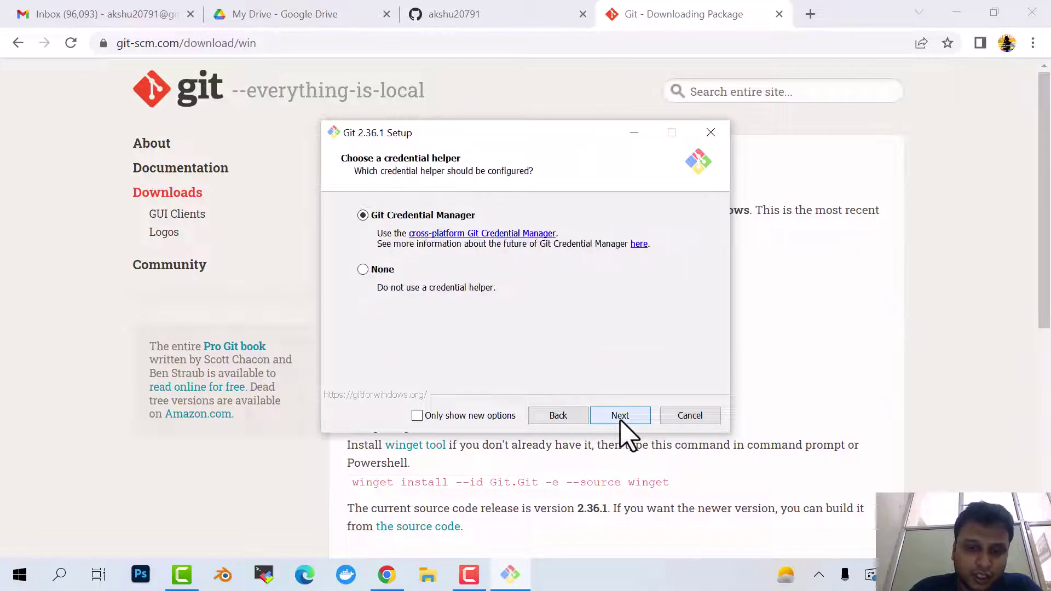
click(620, 417)
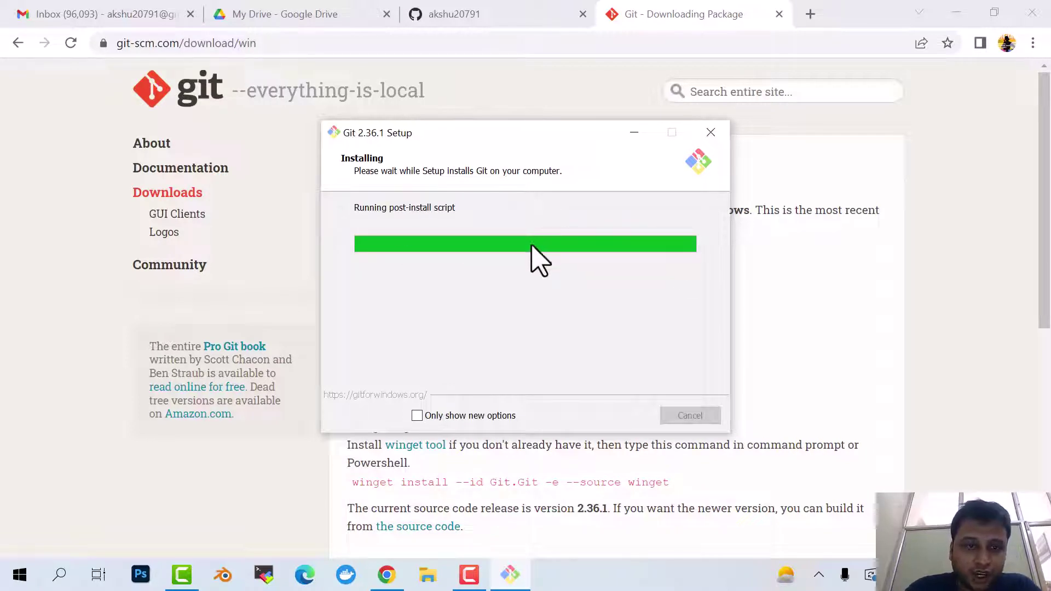
click(492, 278)
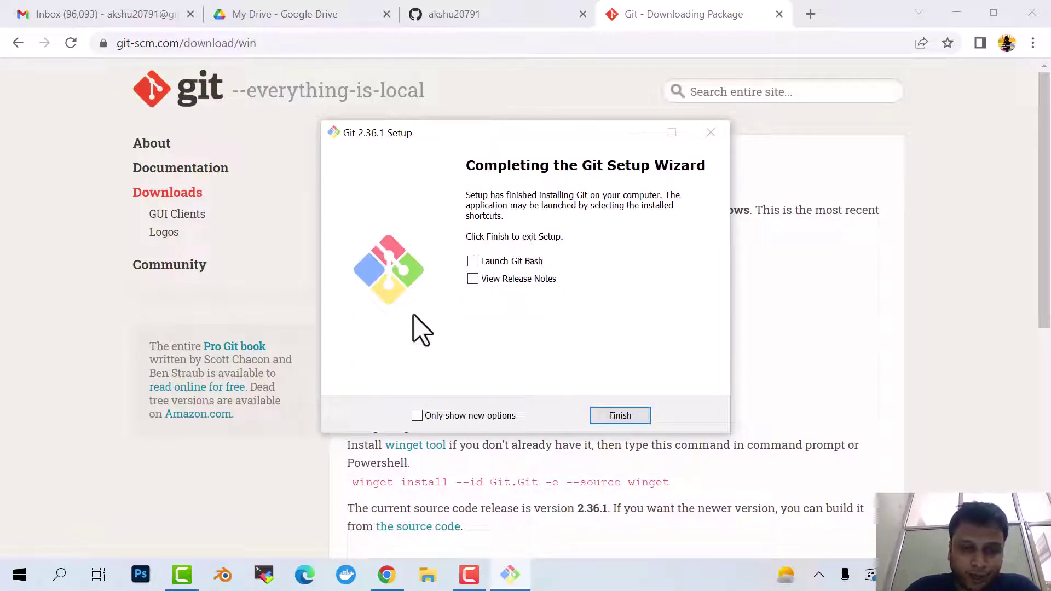
click(621, 420)
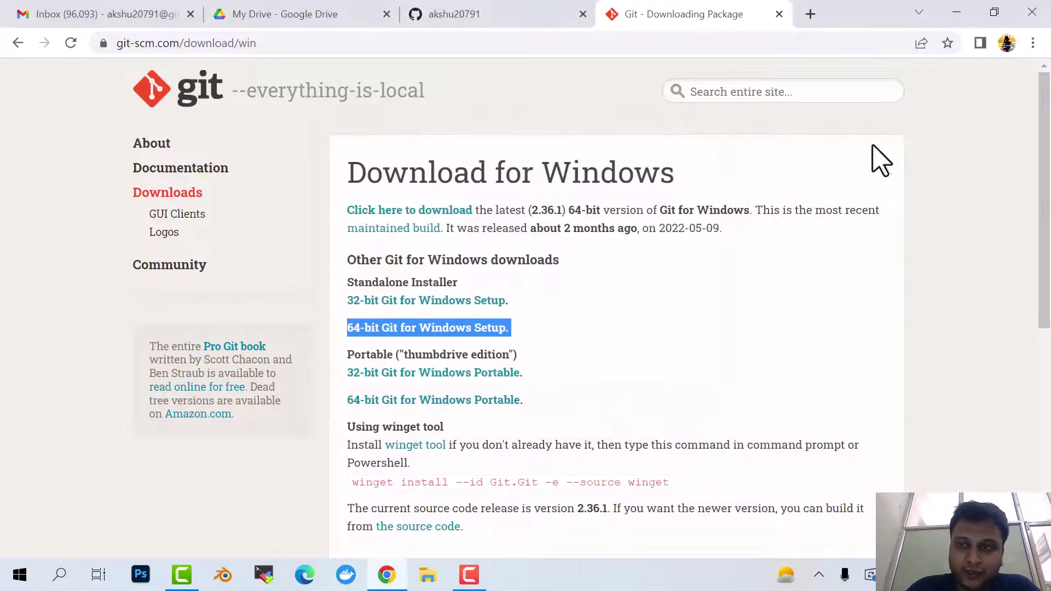
Step: Minimize Chrome and create a new desktop folder named Project
click(958, 10)
right_click(571, 91)
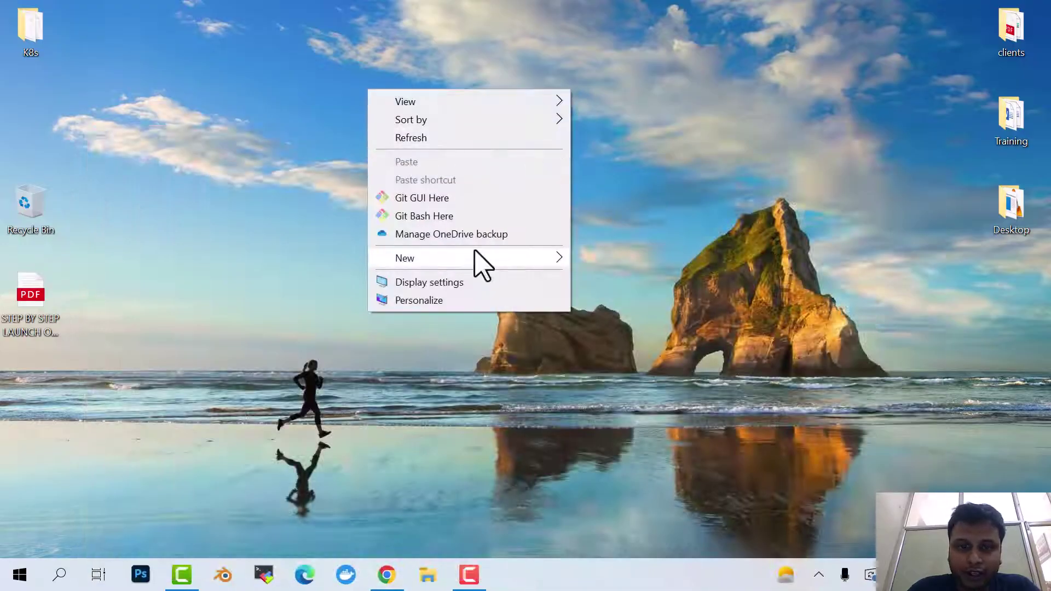
click(607, 261)
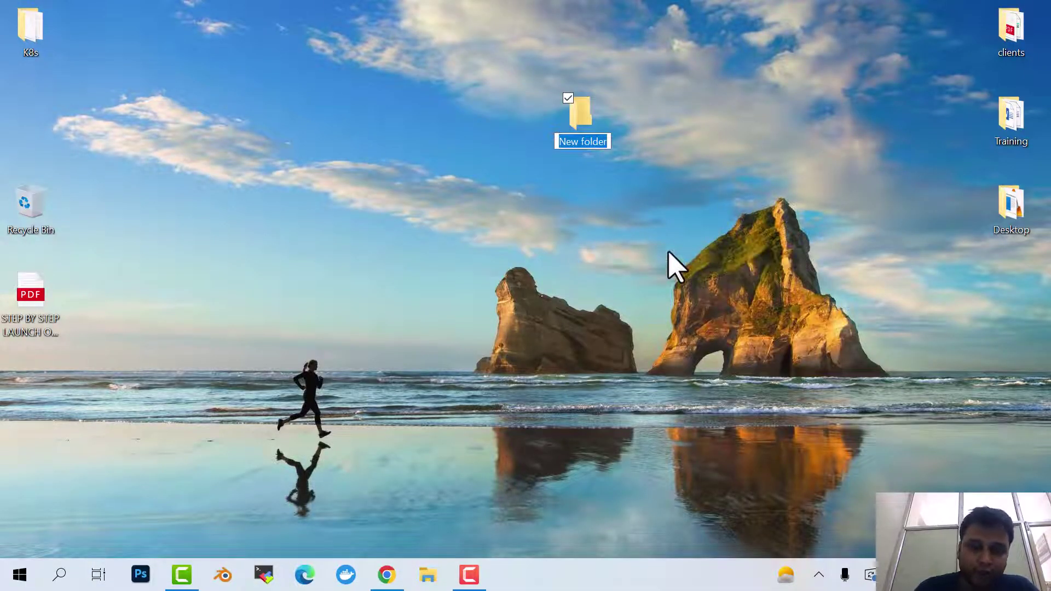
text(Project)
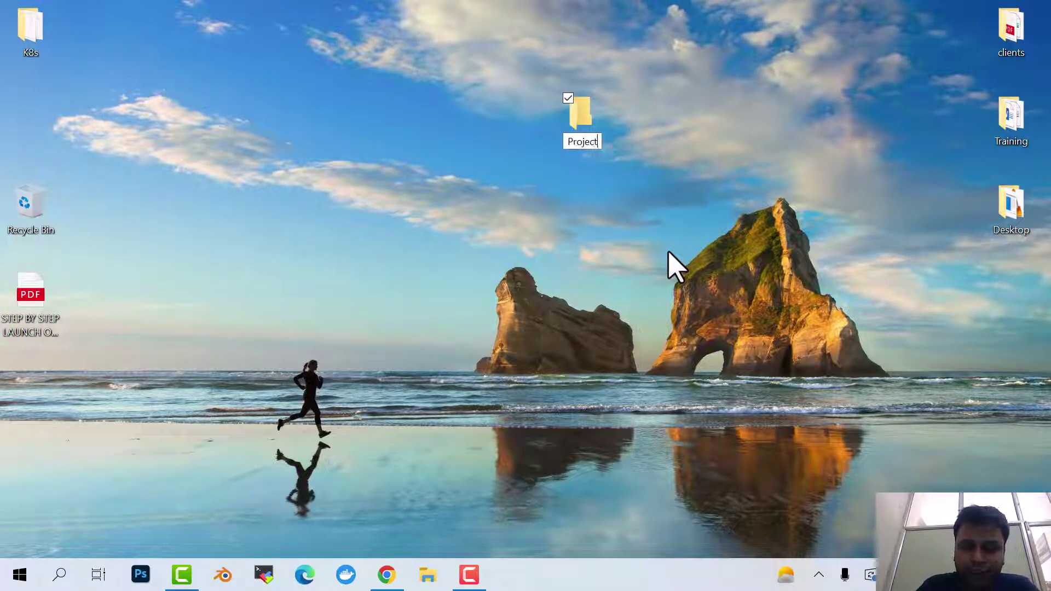
key(Return)
key(Return)
Step: Launch Git Bash via 'Git Bash Here' in the empty Desktop/Project folder
right_click(189, 237)
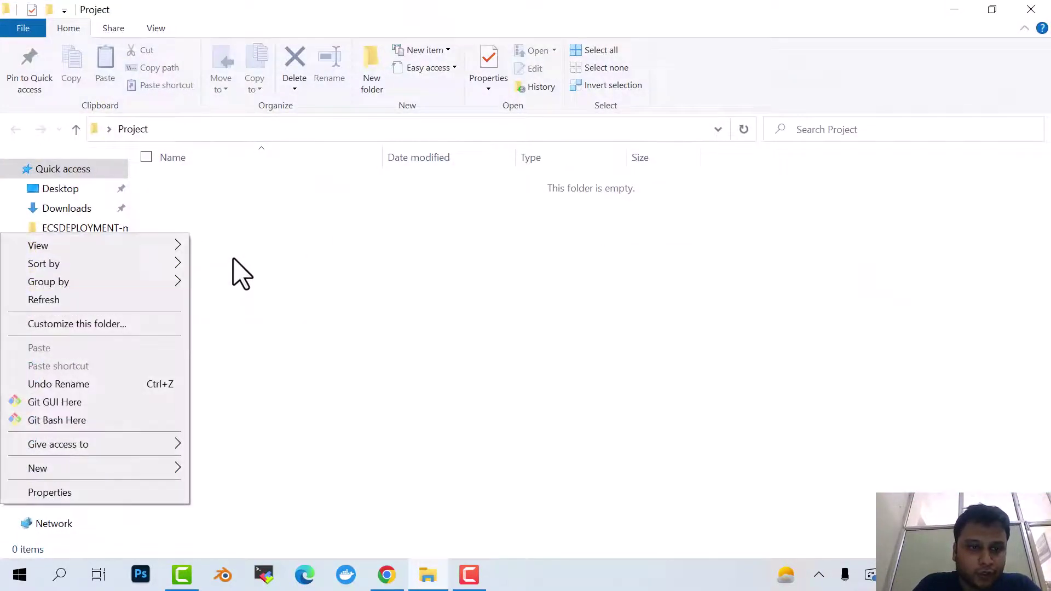
click(260, 334)
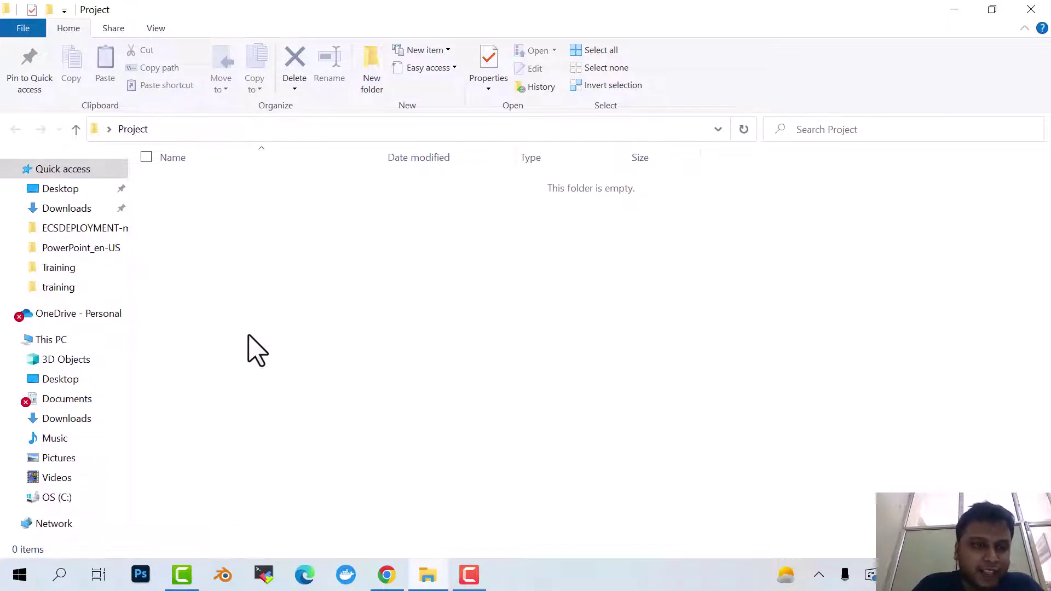
right_click(295, 269)
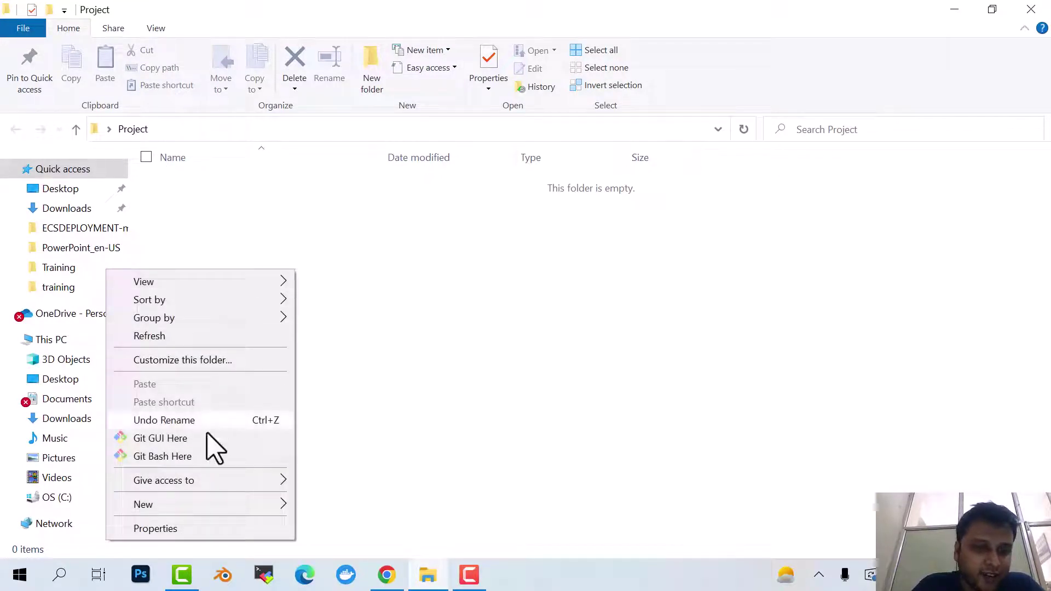
click(178, 457)
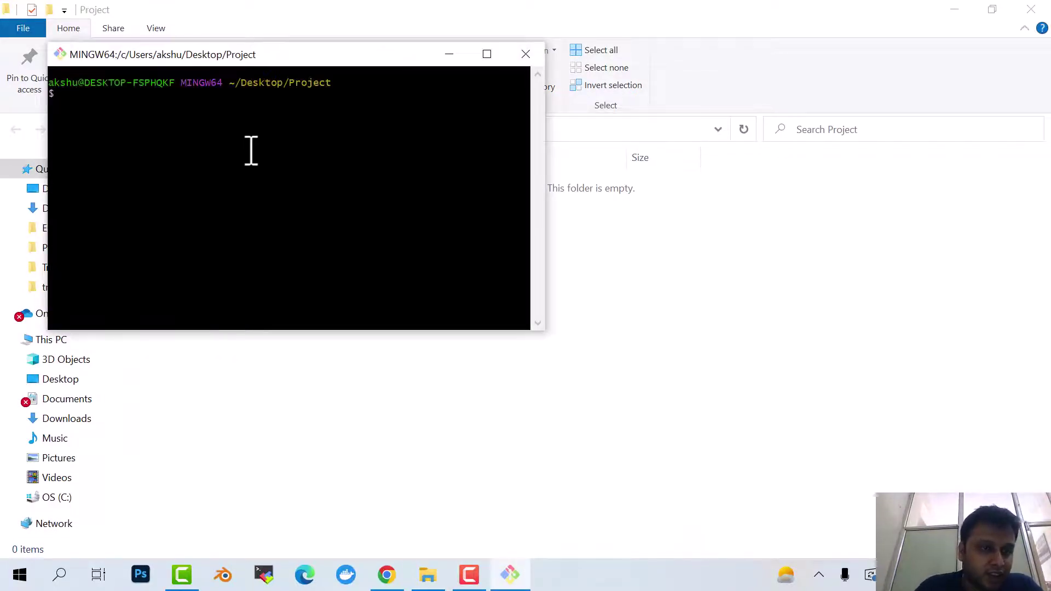